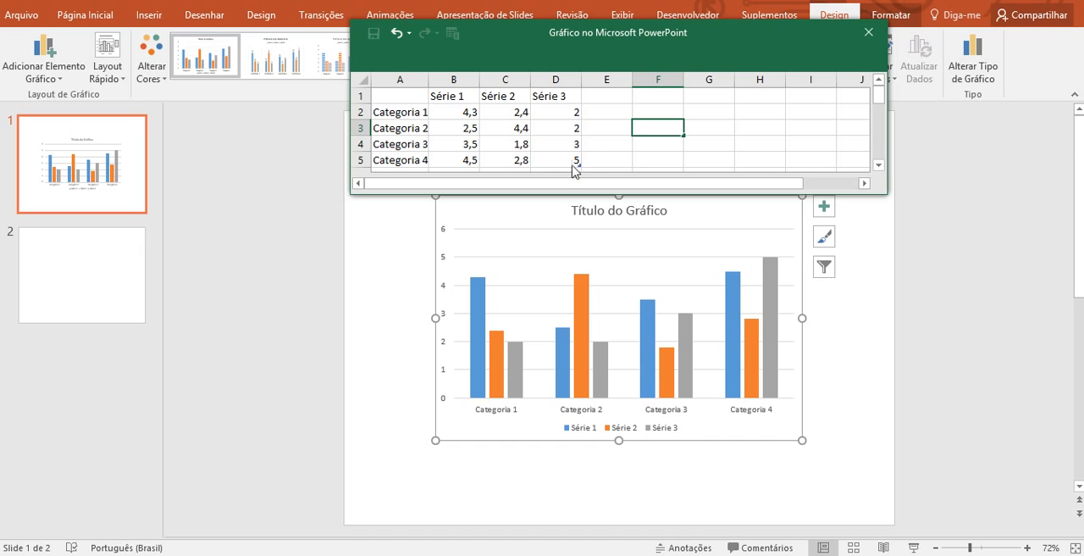
Enlarge the chart data sheet and add the row label "Categora 5" in cell A6.
left_click(555, 128)
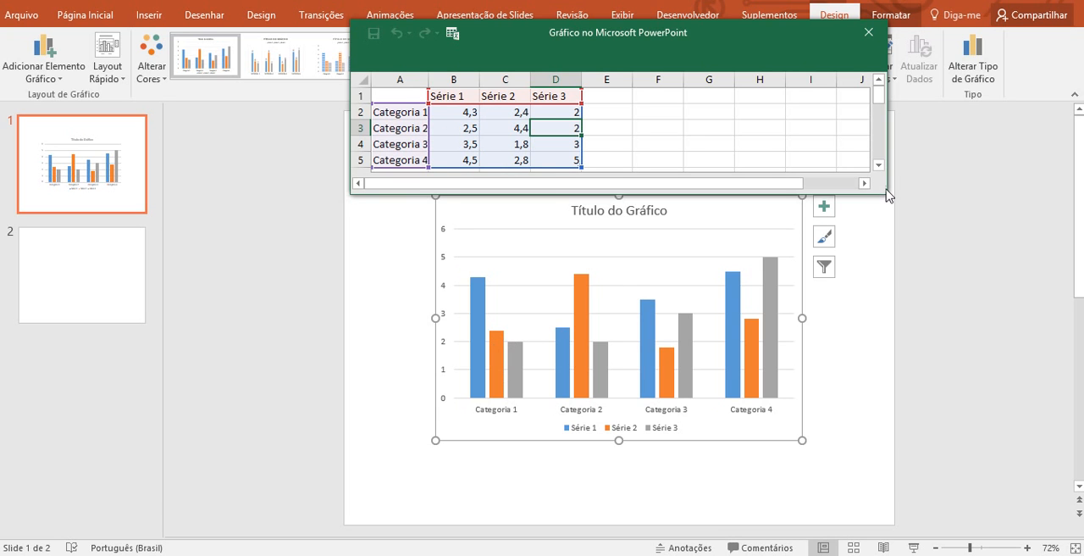
left_click_drag(887, 187, 939, 257)
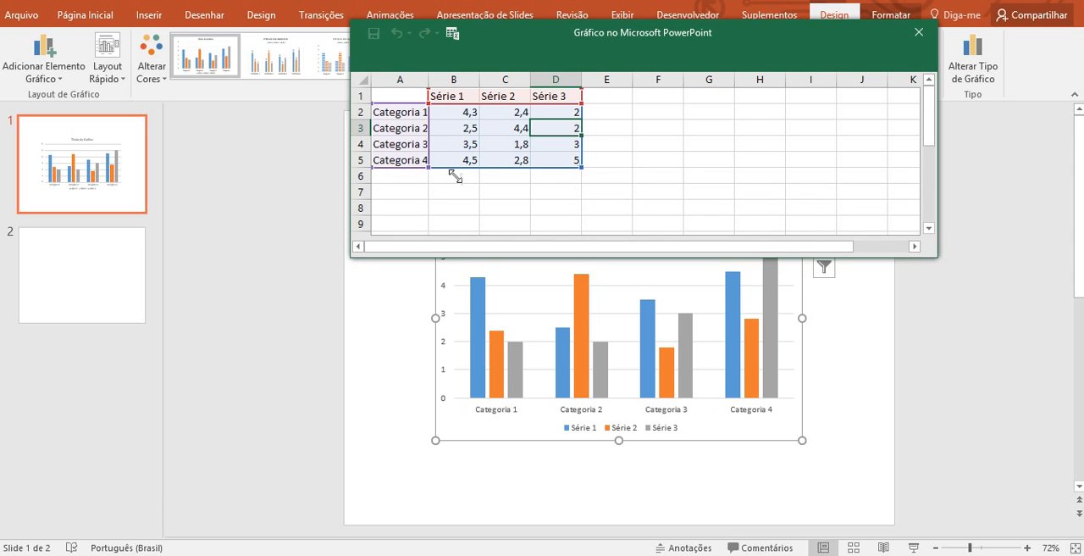
left_click(388, 177)
type("Categora 5")
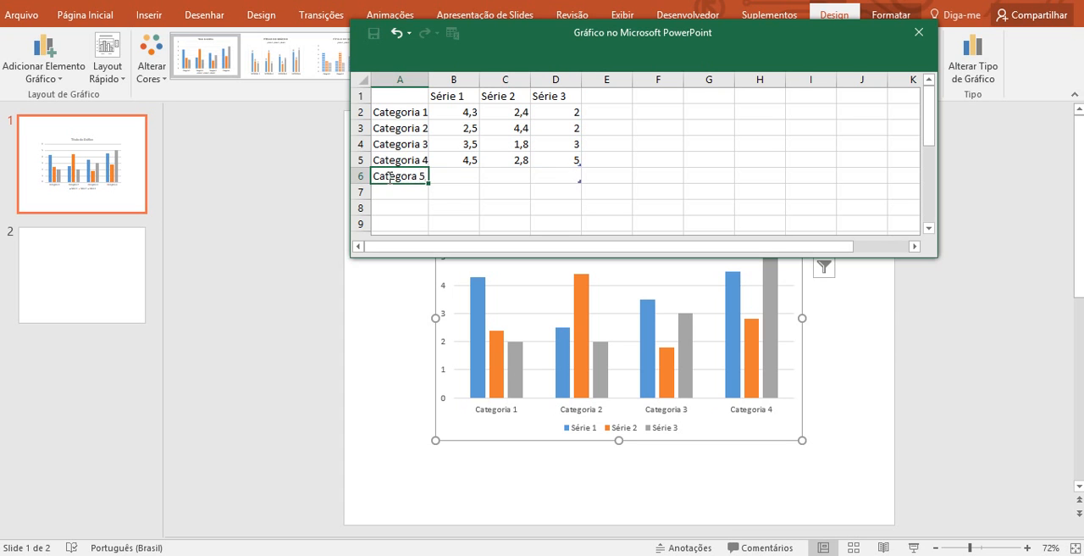
key("Return")
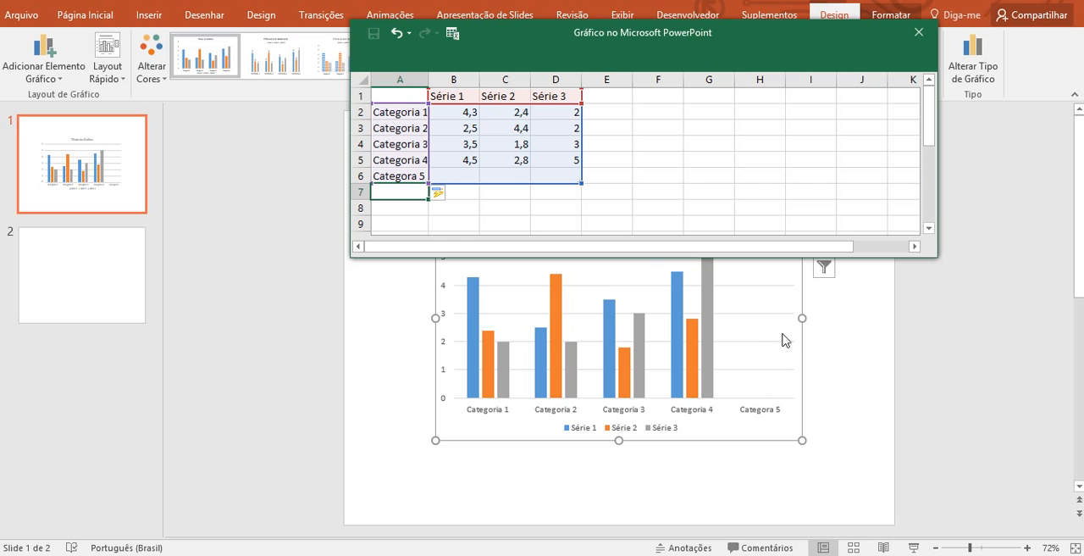
Fill row 6 with the values 2, 3 and 4 for Série 1, Série 2 and Série 3.
left_click(468, 175)
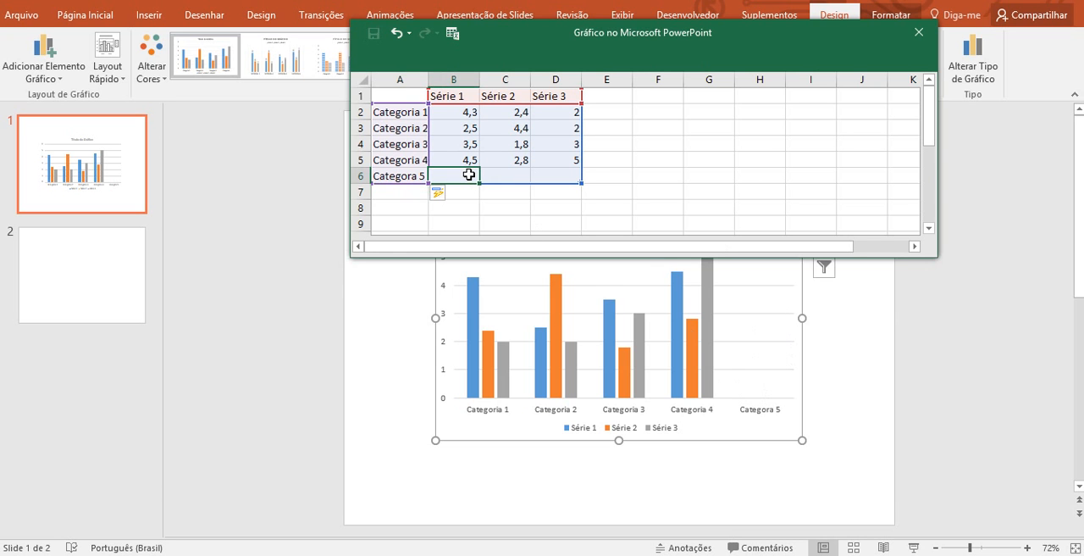
type("2")
key("Tab")
type("3")
key("Tab")
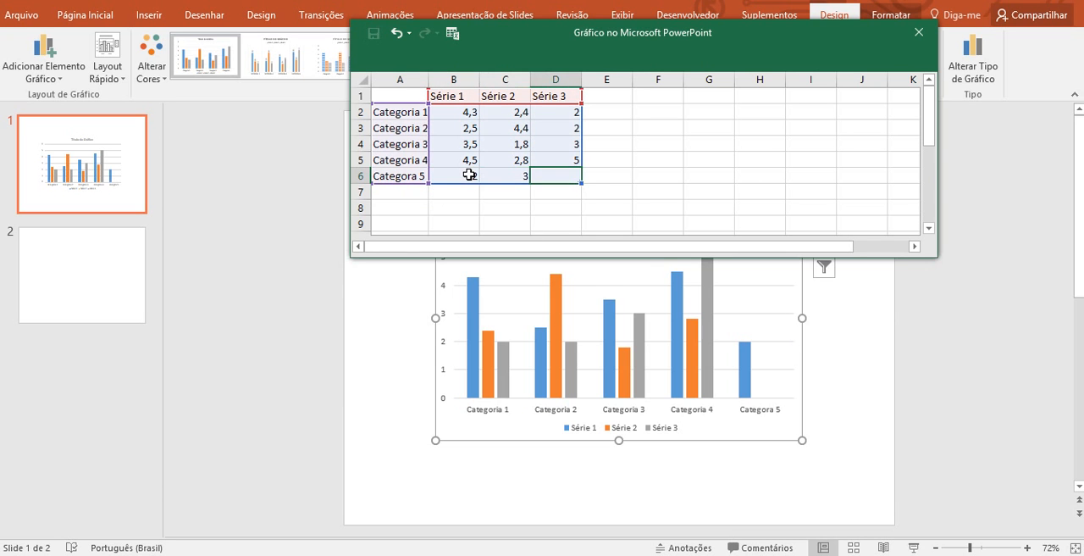
type("4")
key("Tab")
left_click(595, 217)
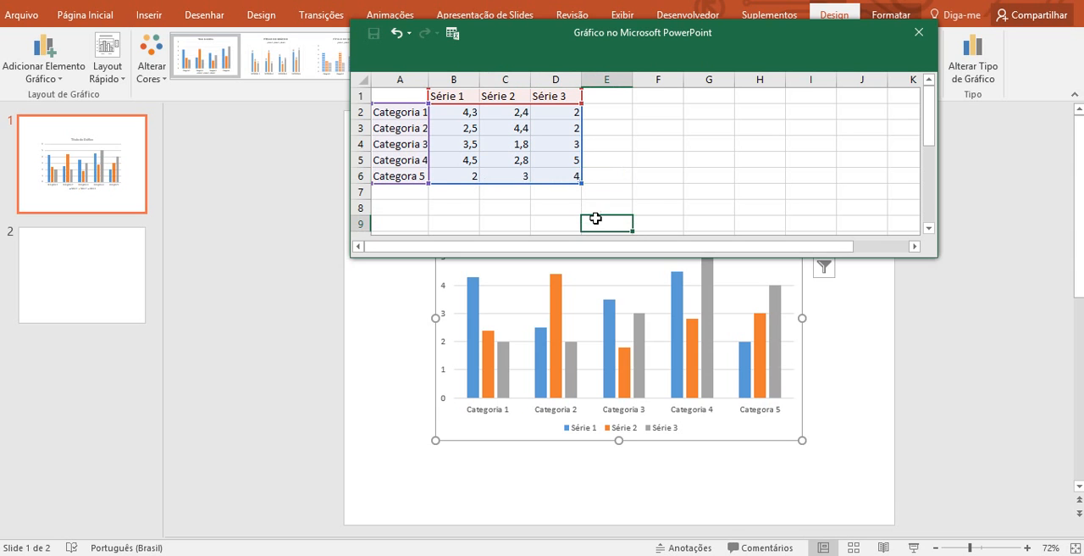
Shrink the chart's data range to exclude row 6 and close the data sheet.
left_click_drag(585, 181, 580, 172)
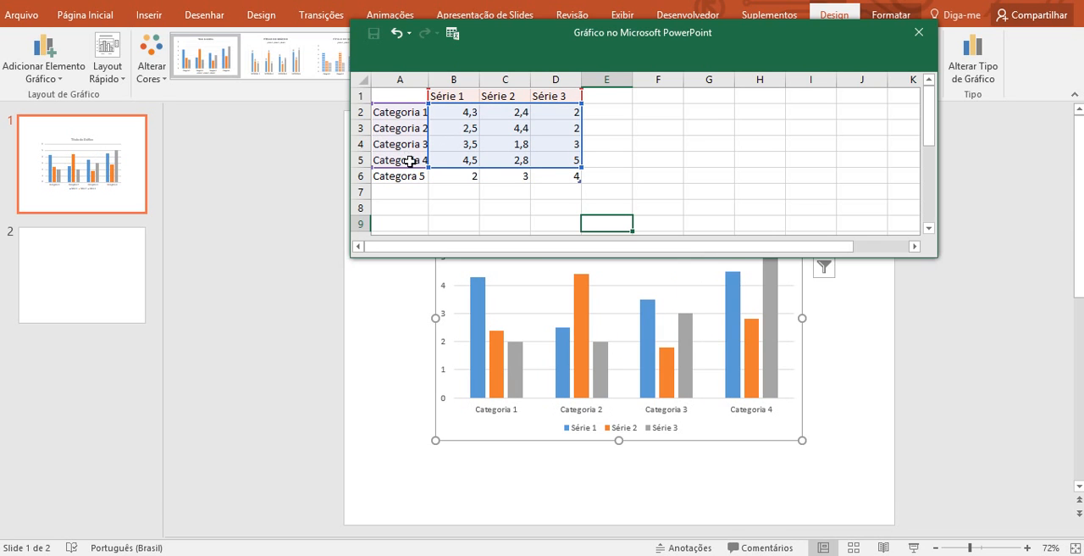
left_click_drag(581, 170, 581, 166)
left_click(920, 33)
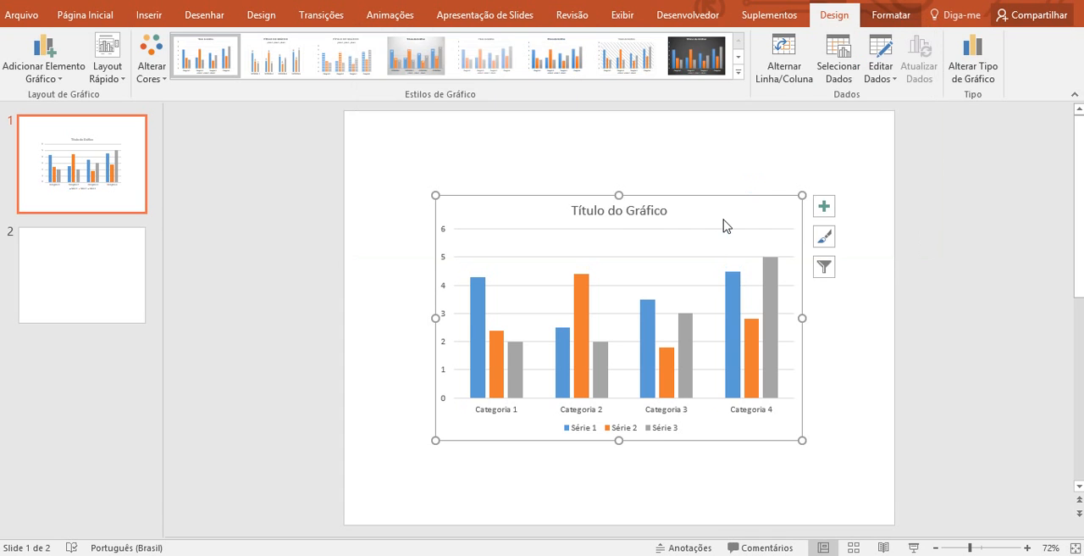
Reopen the chart's data sheet, switch it to a full Excel window and maximize that window.
right_click(750, 212)
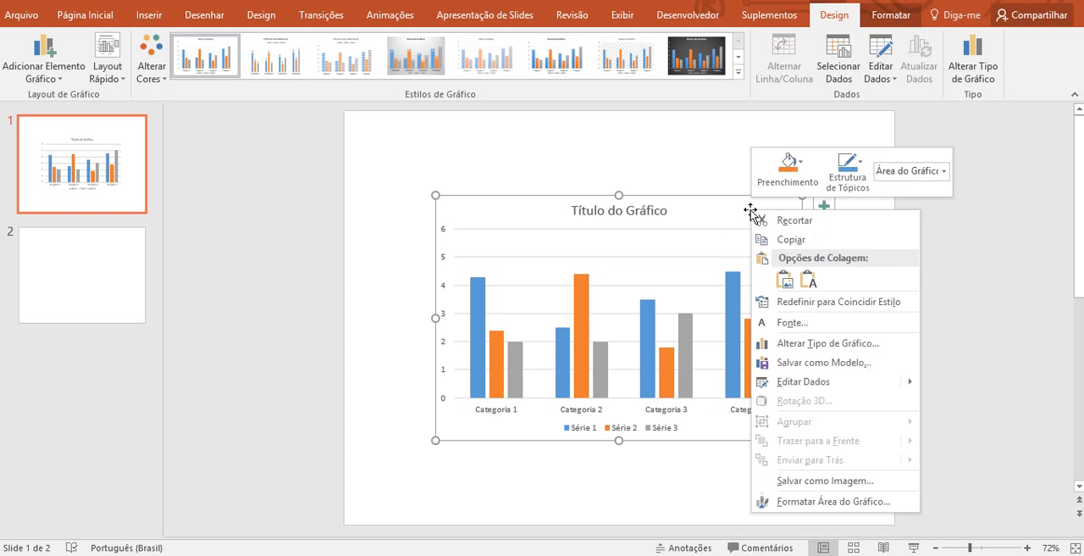
mouse_move(846, 381)
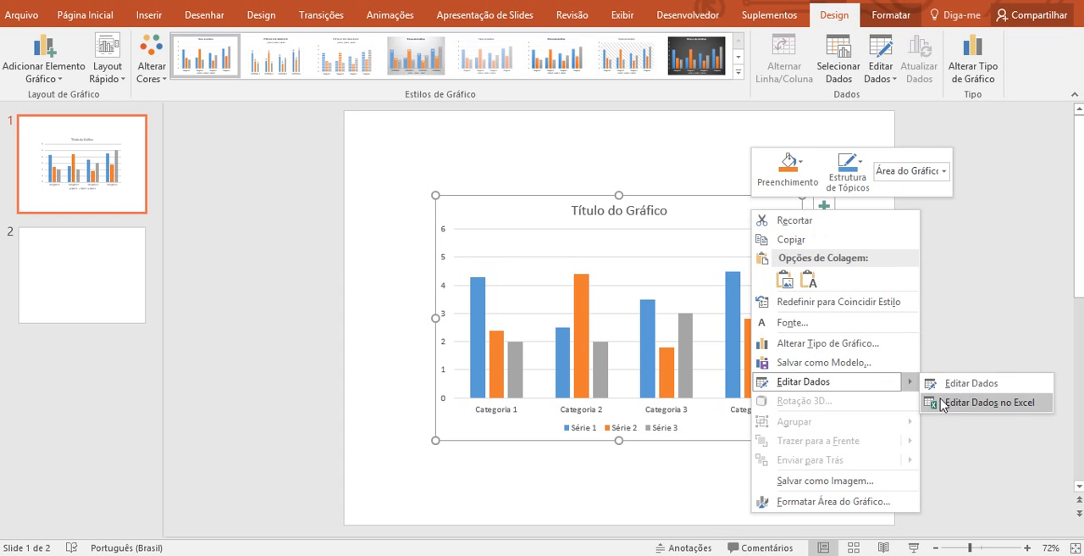
left_click(958, 387)
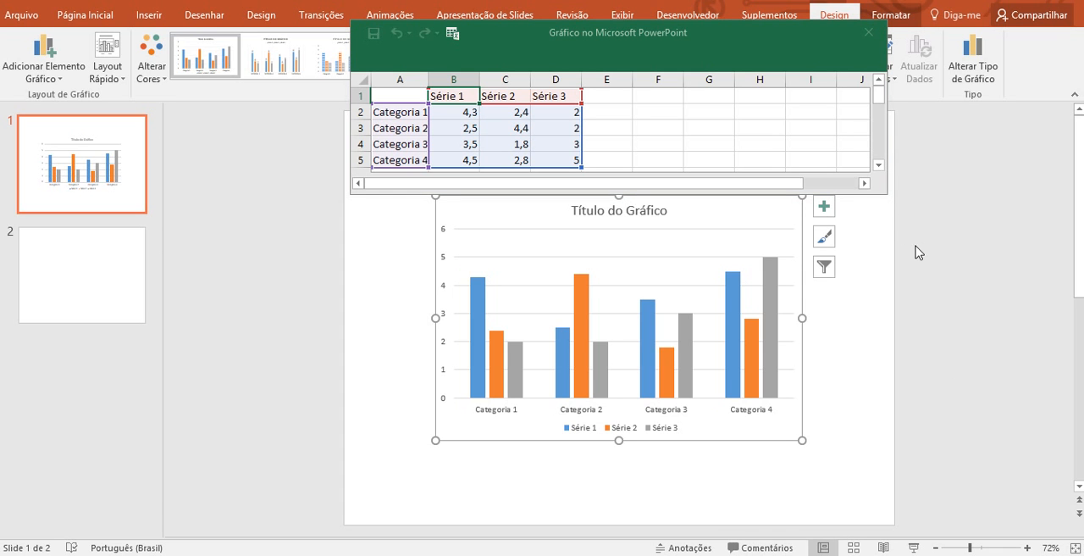
left_click_drag(889, 202, 942, 262)
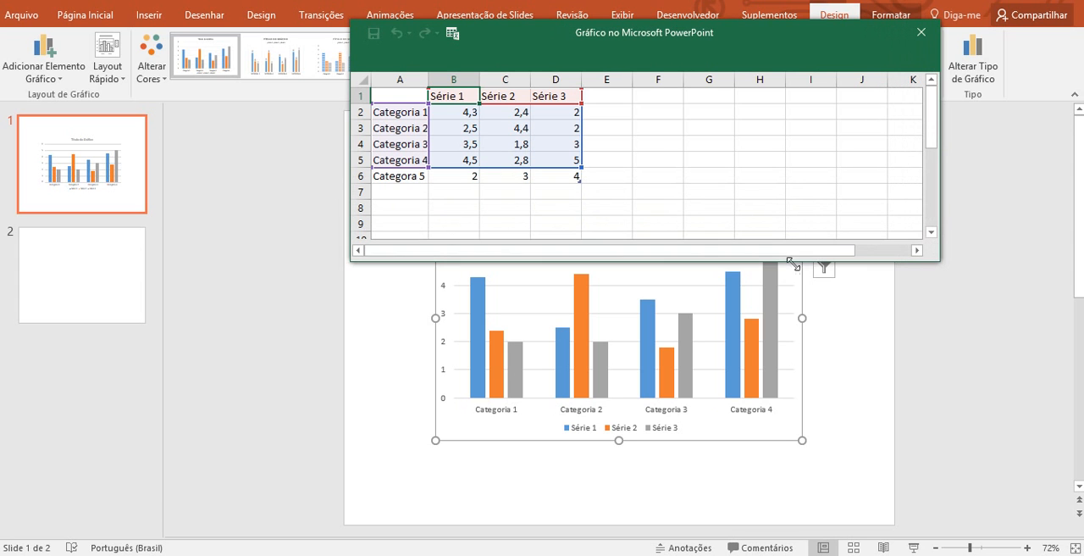
left_click(454, 37)
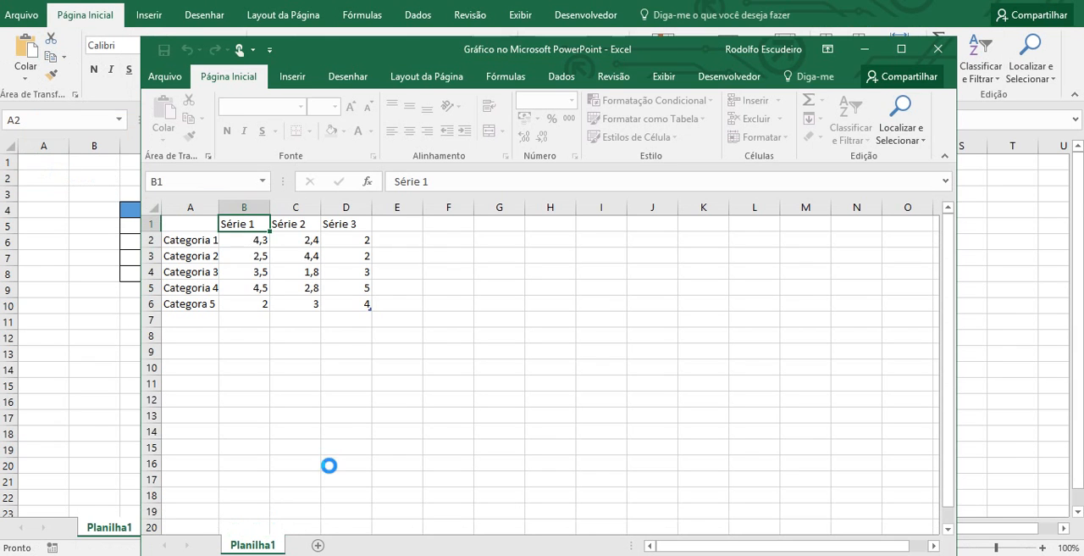
left_click(903, 51)
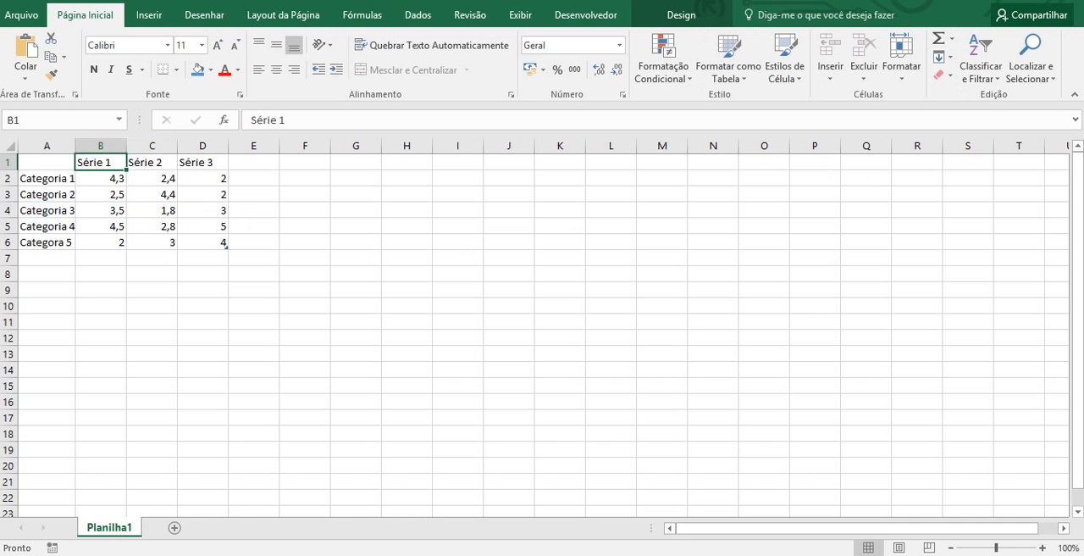
View the workbook's file information and return to the worksheet.
left_click(25, 15)
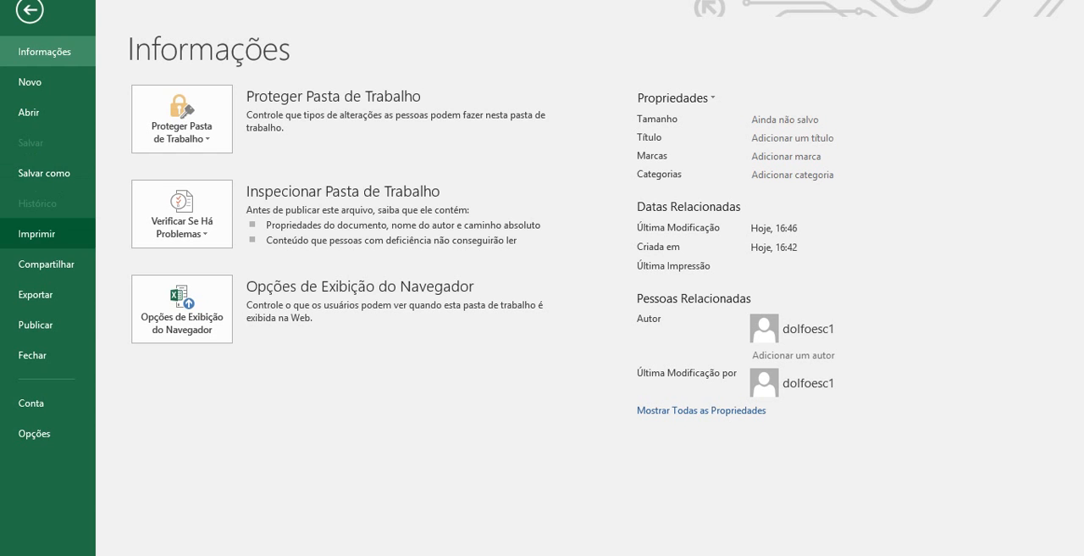
left_click(30, 11)
left_click(307, 292)
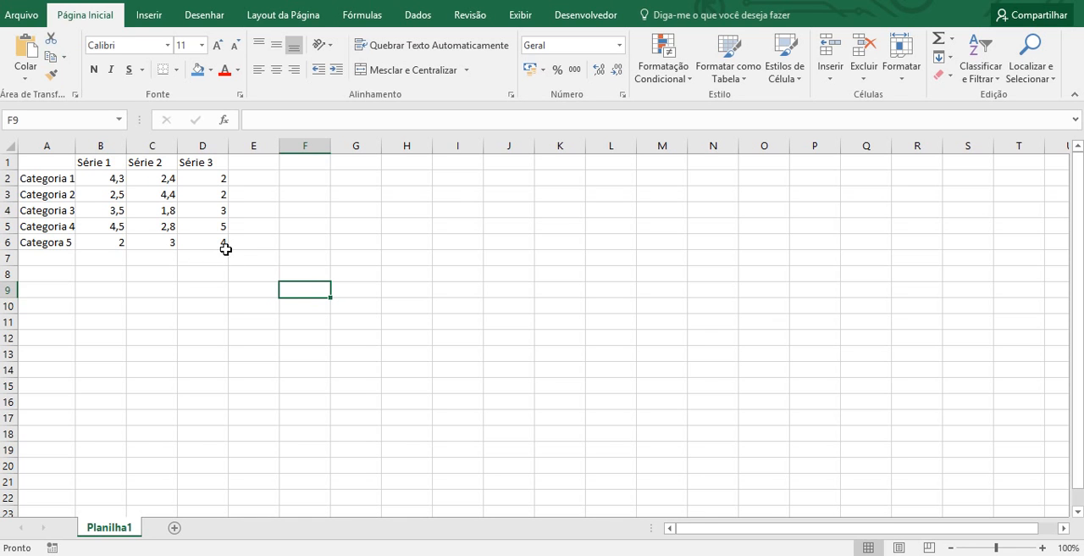
Try extending the data table through column G, and resize it back to column D.
left_click_drag(225, 244, 225, 227)
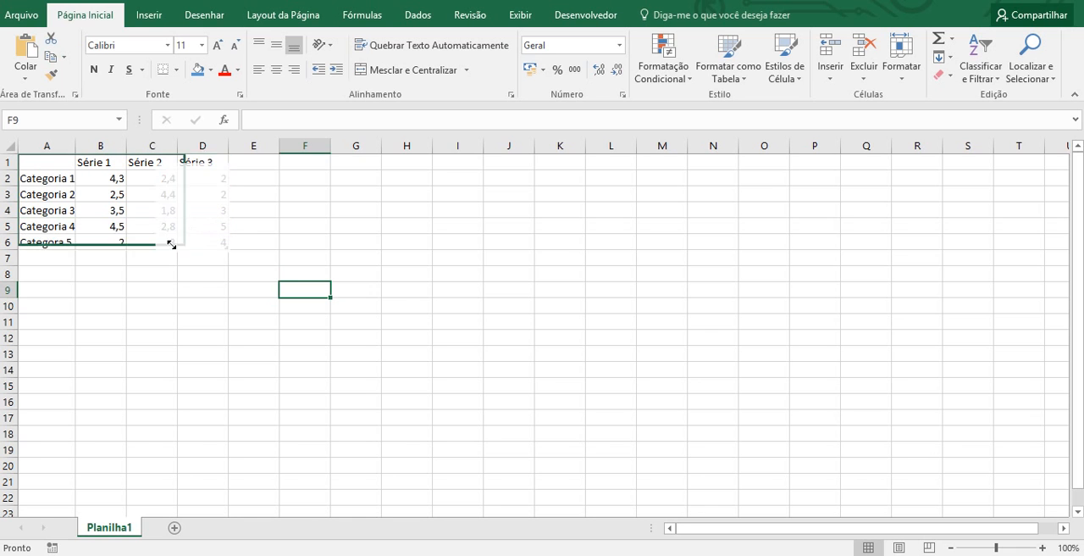
left_click_drag(227, 246, 382, 303)
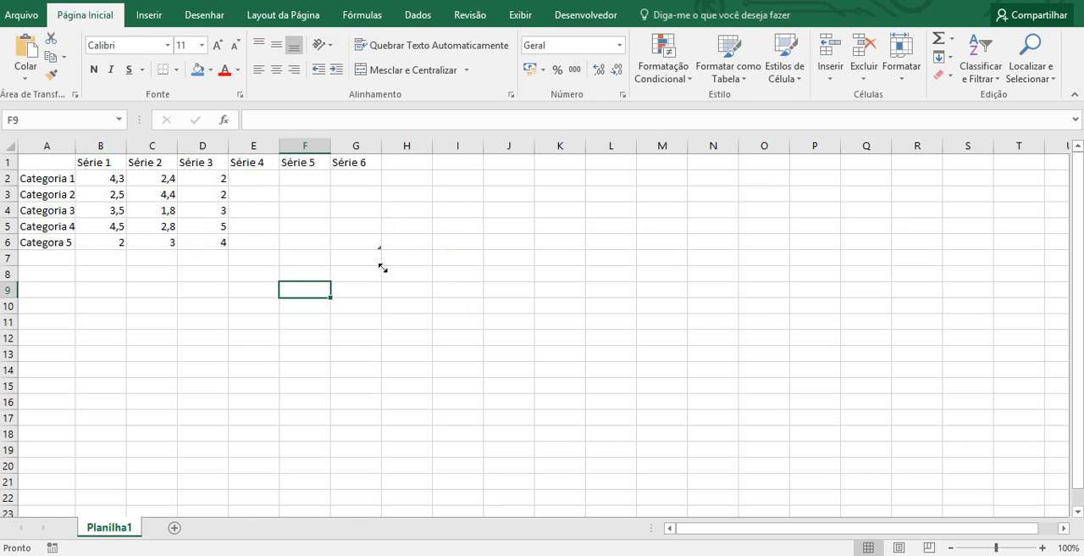
left_click_drag(379, 248, 247, 245)
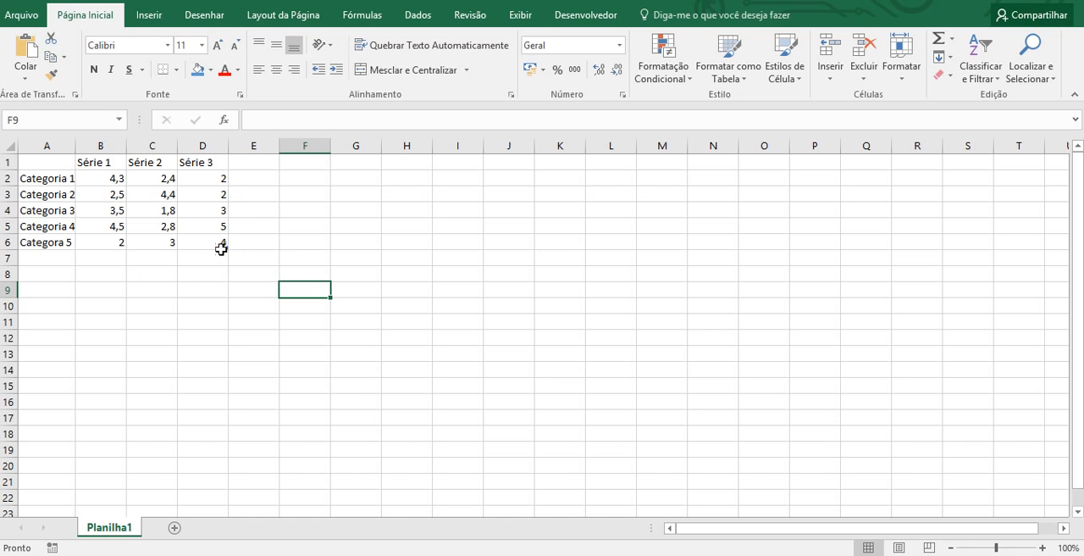
left_click(54, 207)
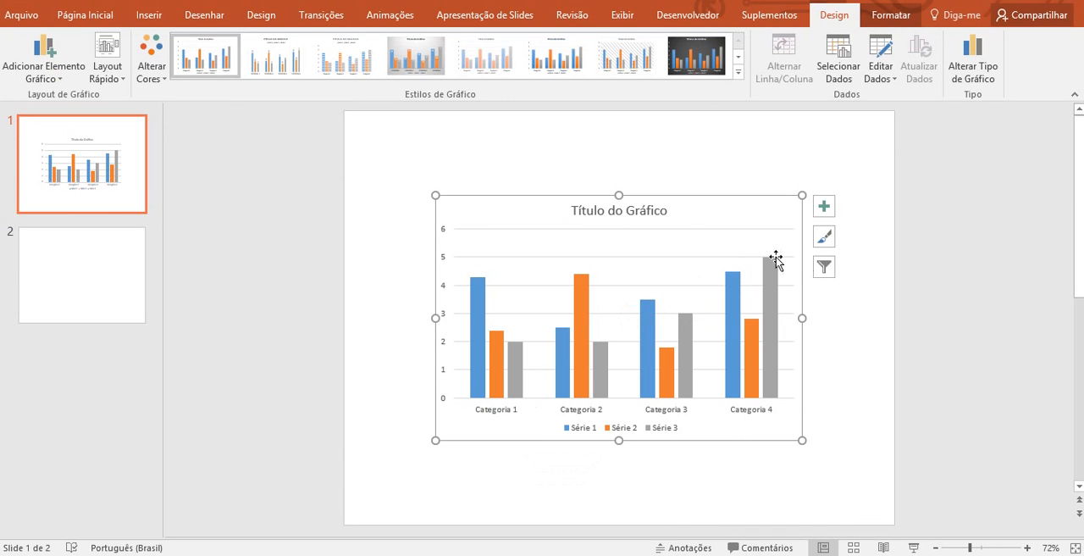
Try to change Série 1's name source to F1 and its values to F2:F5, and cancel the data source changes.
left_click(825, 268)
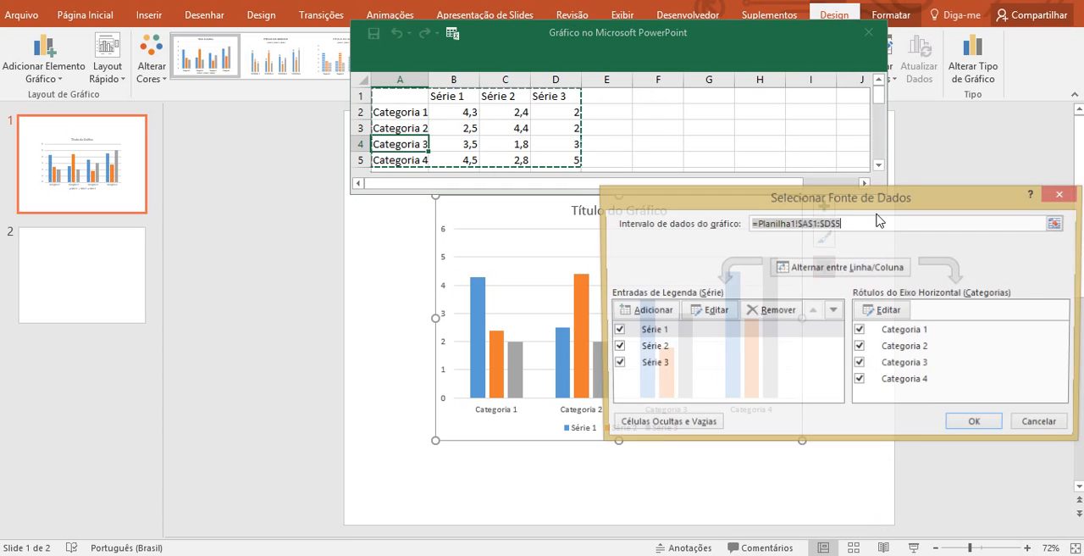
left_click_drag(875, 198, 672, 256)
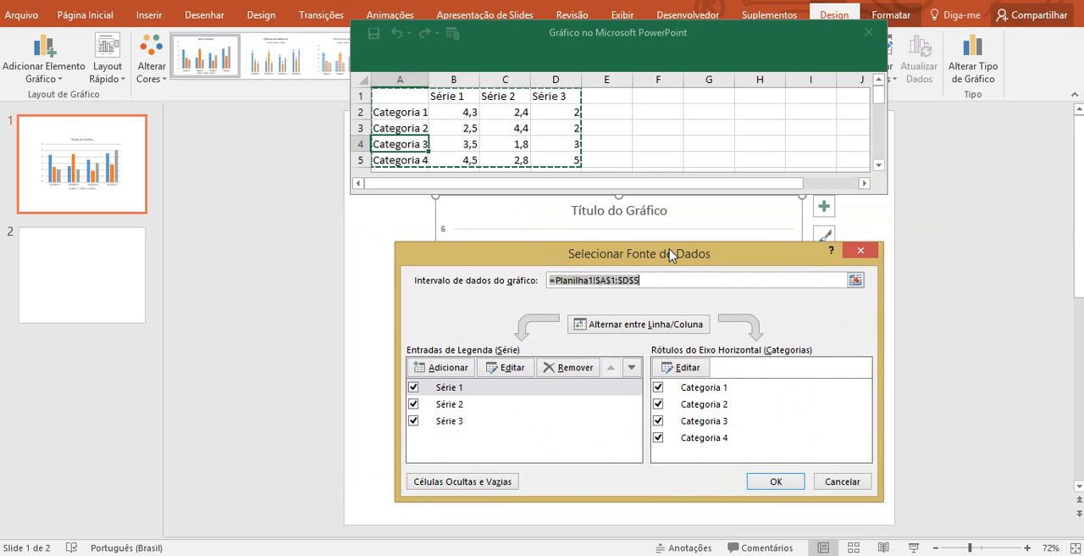
left_click(483, 388)
left_click(496, 378)
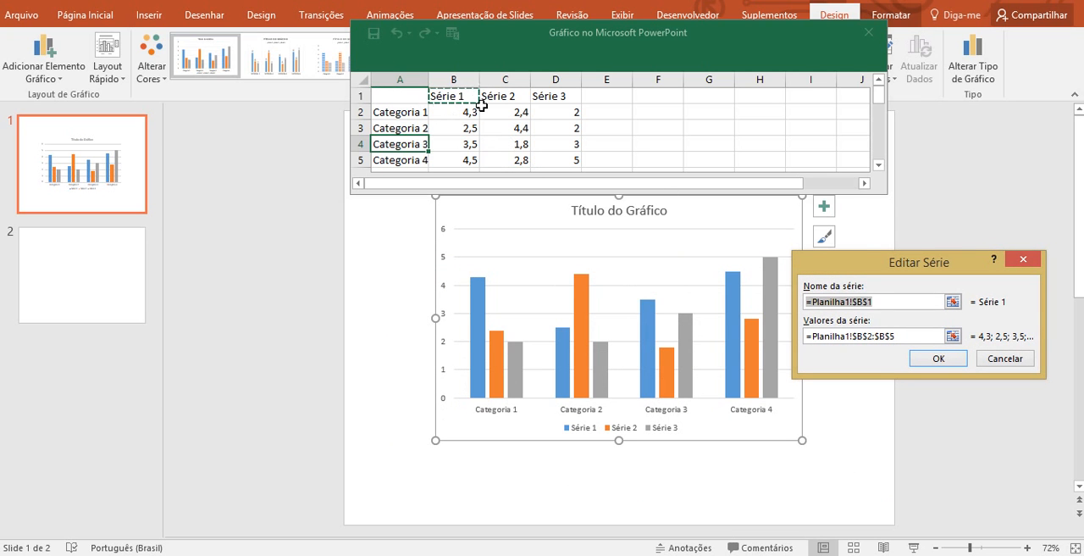
left_click(666, 96)
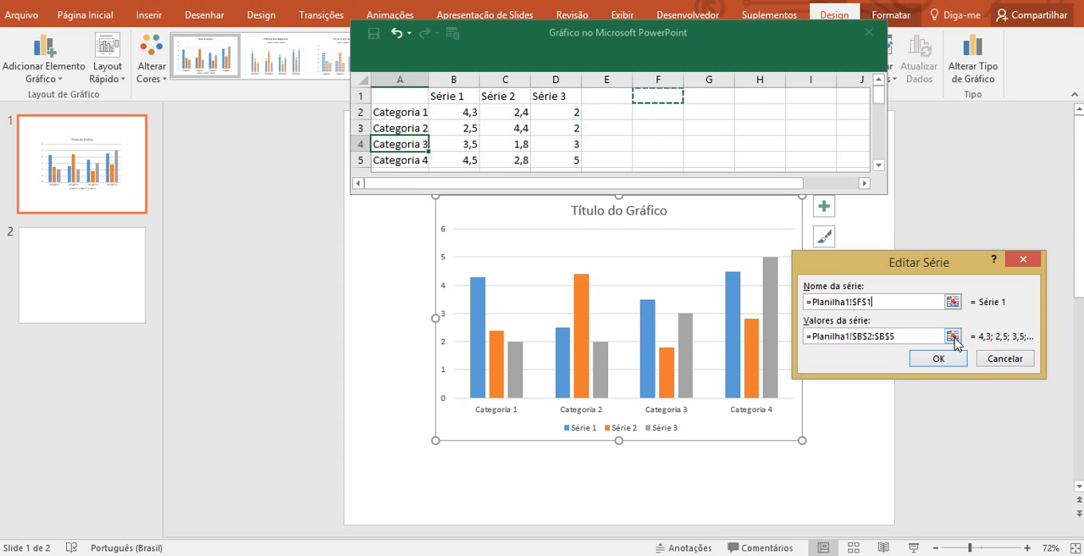
left_click(957, 335)
left_click_drag(669, 115, 668, 166)
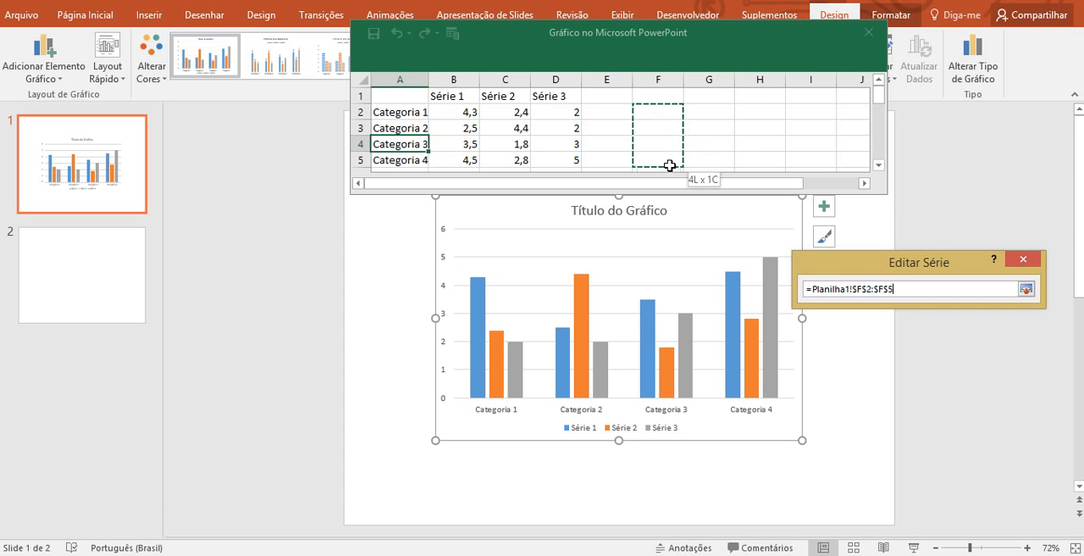
left_click(1026, 291)
left_click(966, 356)
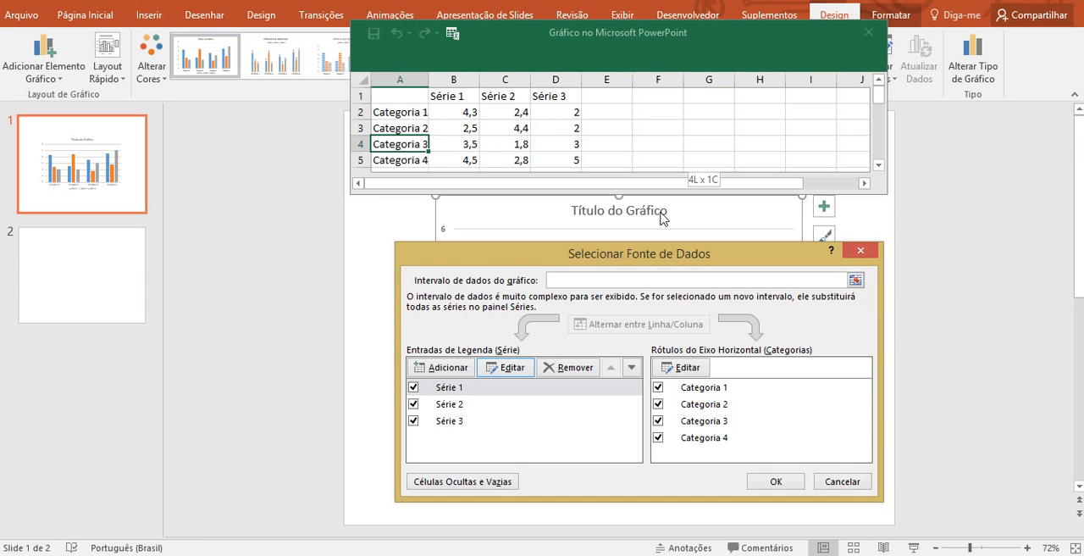
left_click(842, 481)
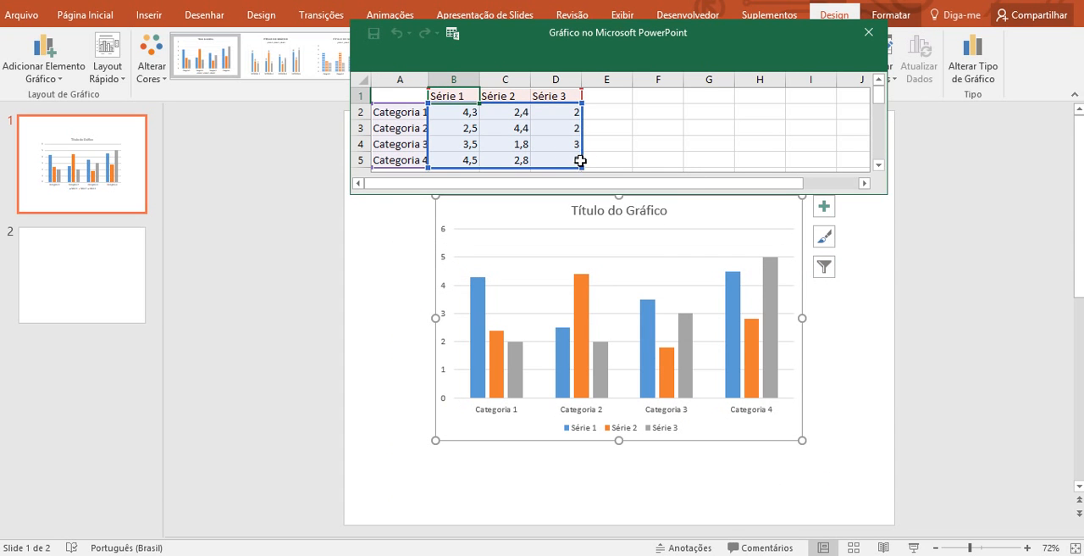
Try resizing the chart data range, close the data sheet and deselect the chart.
left_click_drag(581, 165, 610, 178)
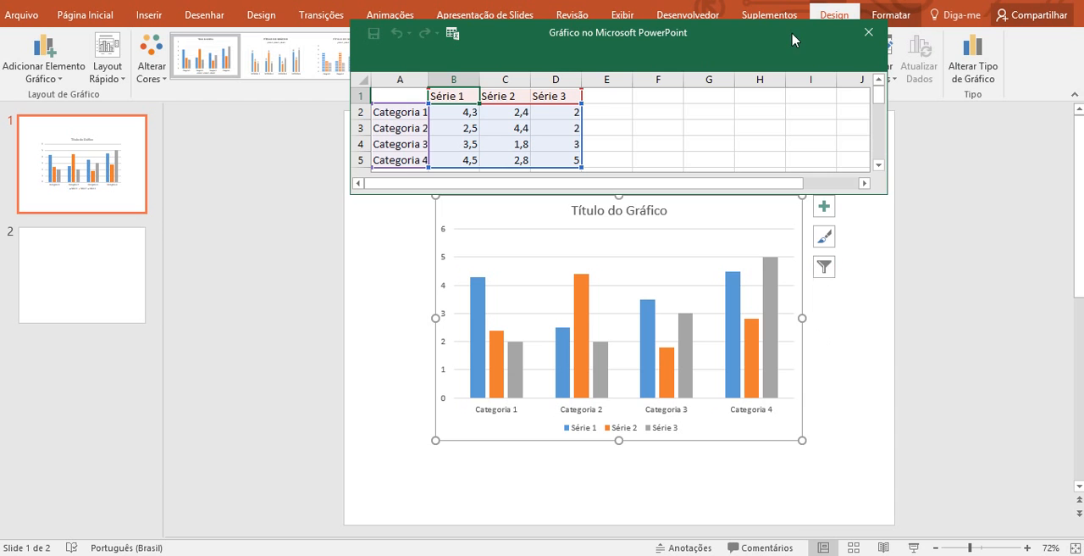
left_click_drag(788, 33, 519, 112)
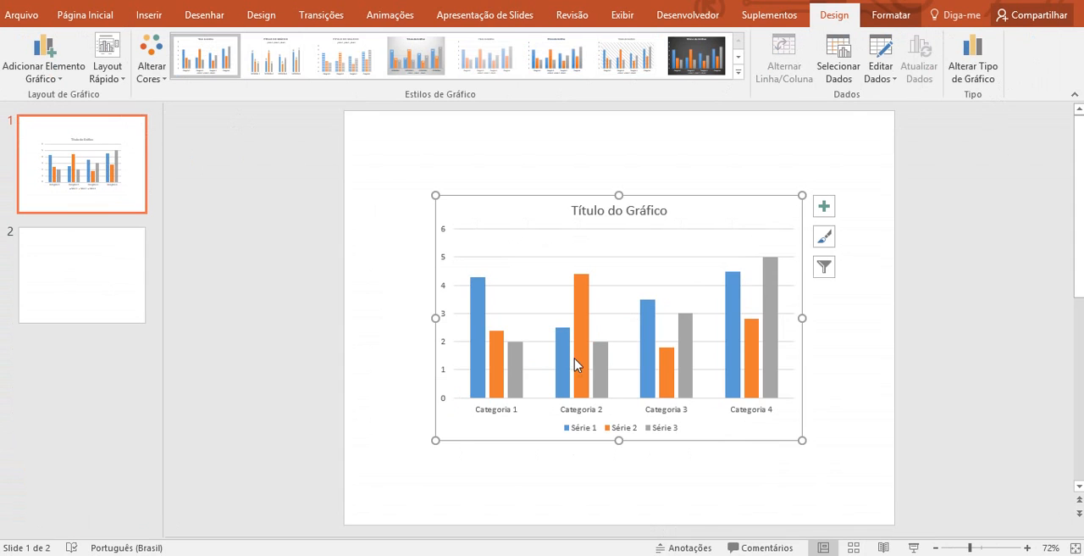
left_click(757, 171)
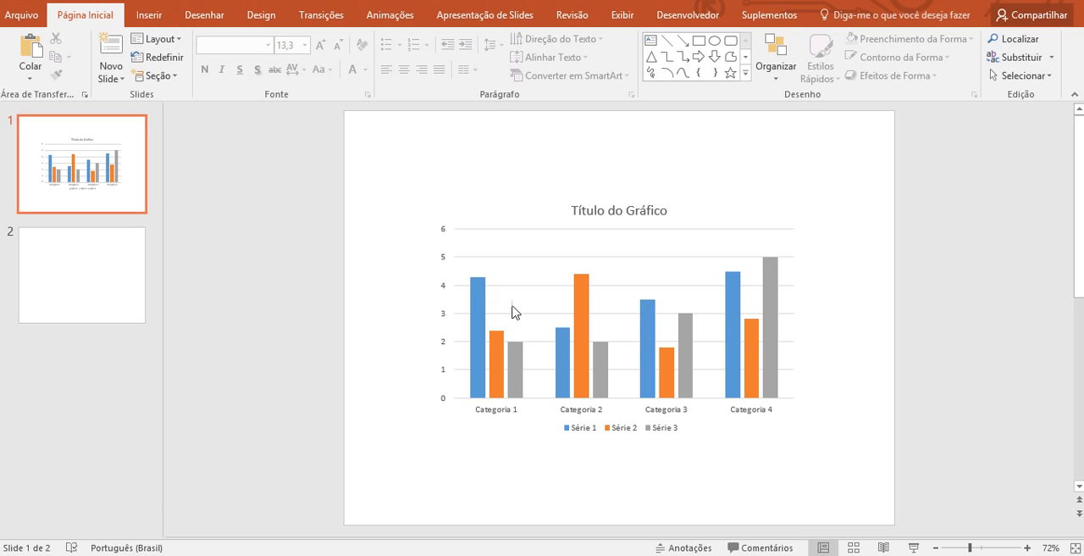
Select the chart and bring up its options for editing the data.
left_click(545, 205)
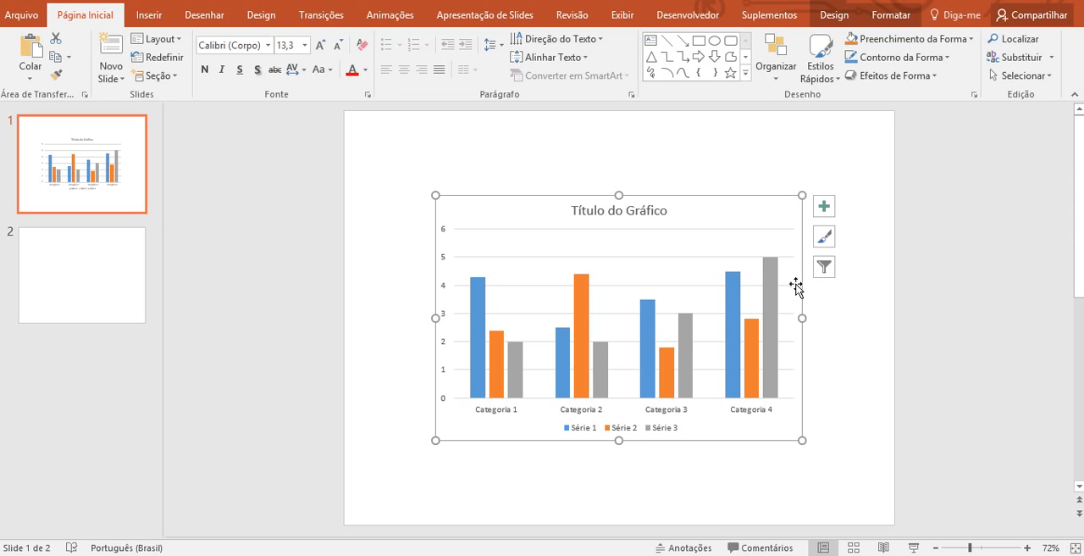
right_click(742, 238)
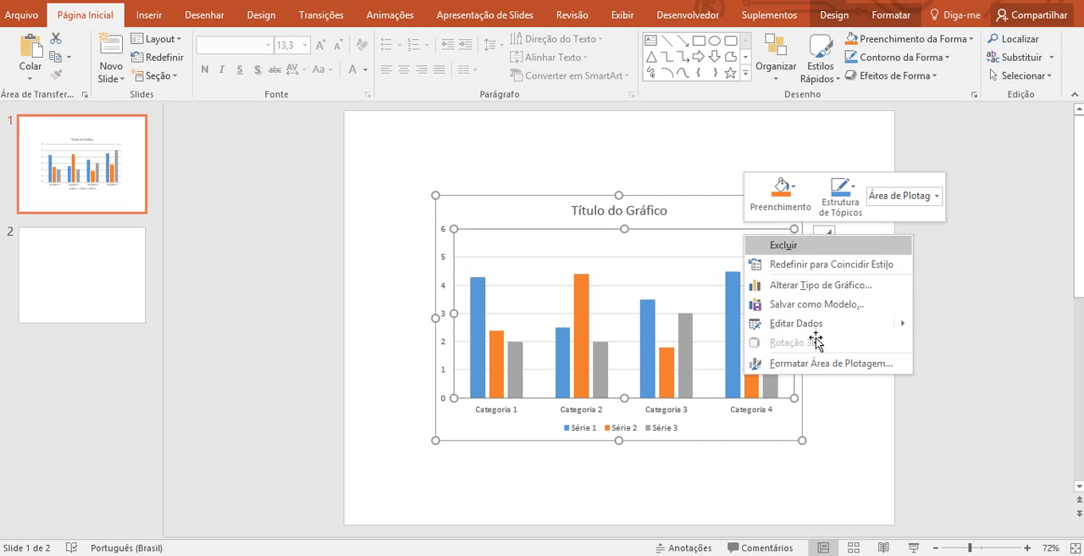
mouse_move(896, 330)
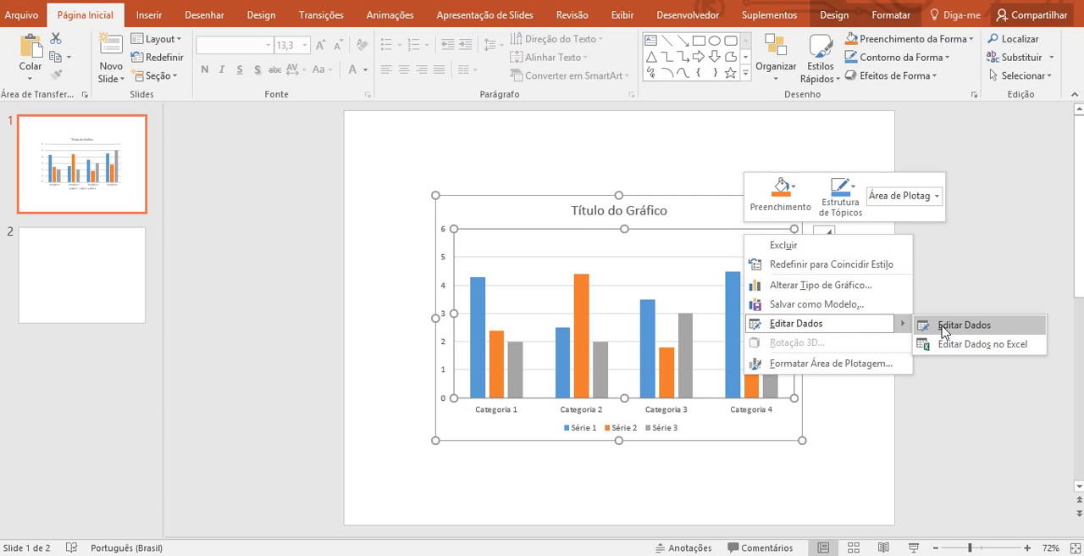